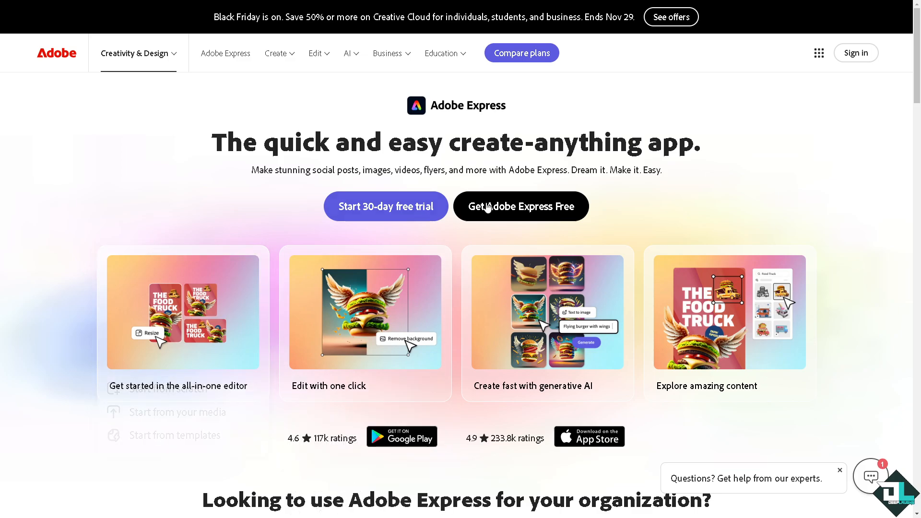
# Step: Open the free version of Adobe Express from its landing page
pyautogui.click(506, 208)
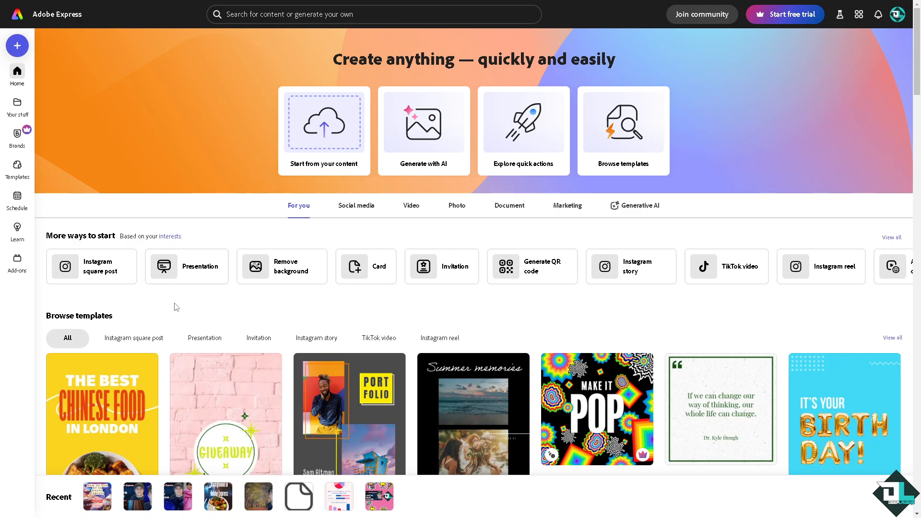
pyautogui.moveTo(12, 169)
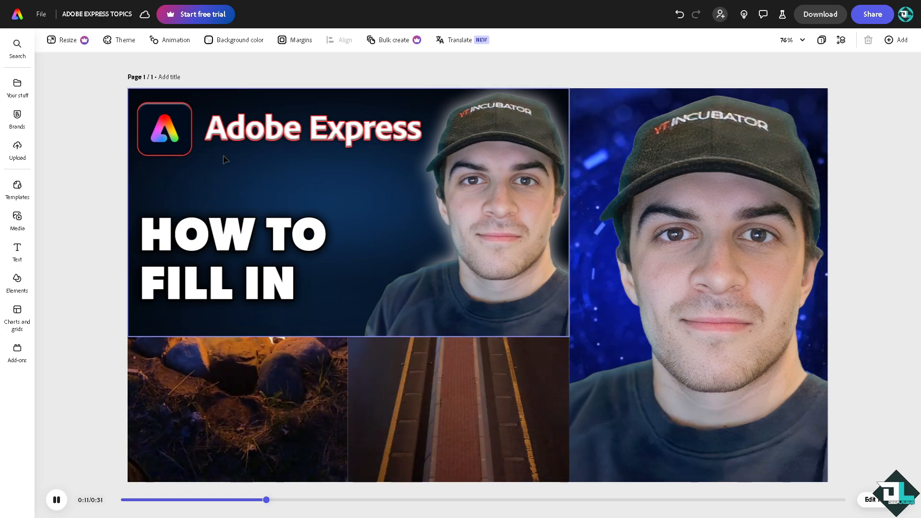
# Step: Copy the "HOW TO FILL IN" thumbnail image from page 1 onto a new blank page and shrink it
pyautogui.click(269, 147)
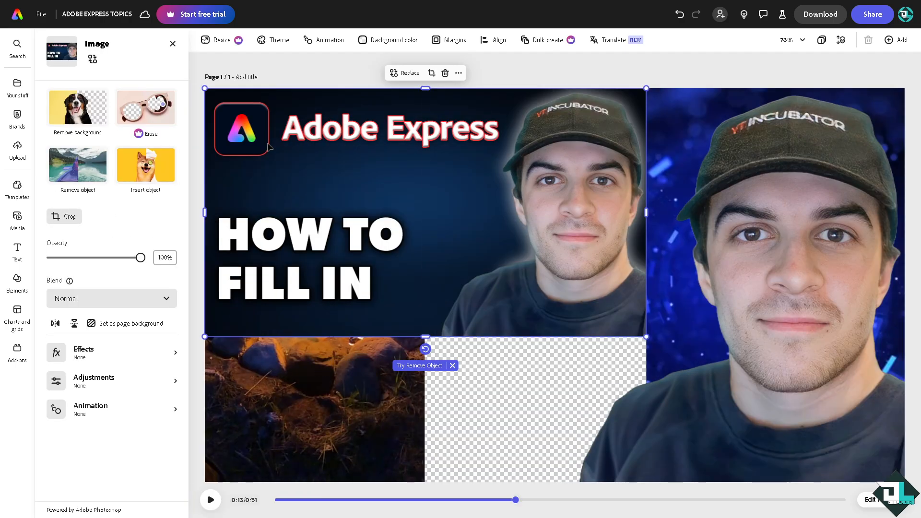
pyautogui.click(897, 41)
pyautogui.click(853, 78)
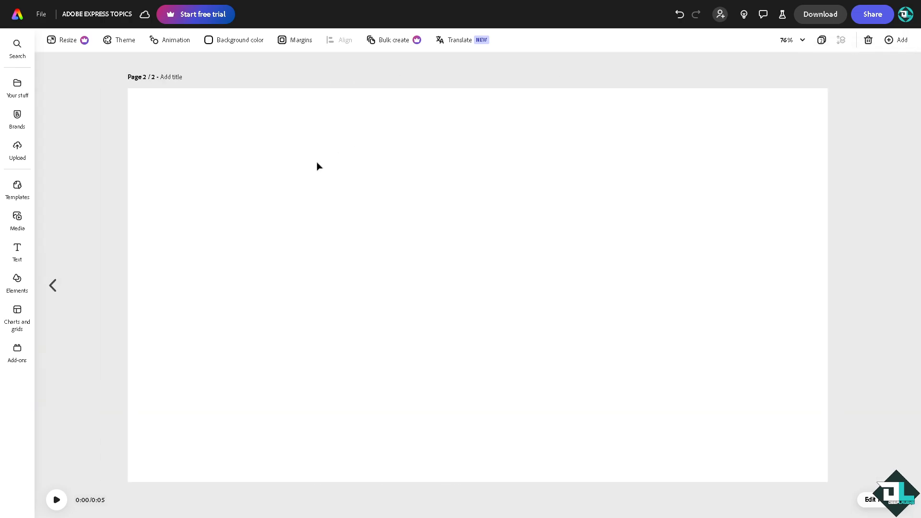
pyautogui.hotkey('ctrl', 'v')
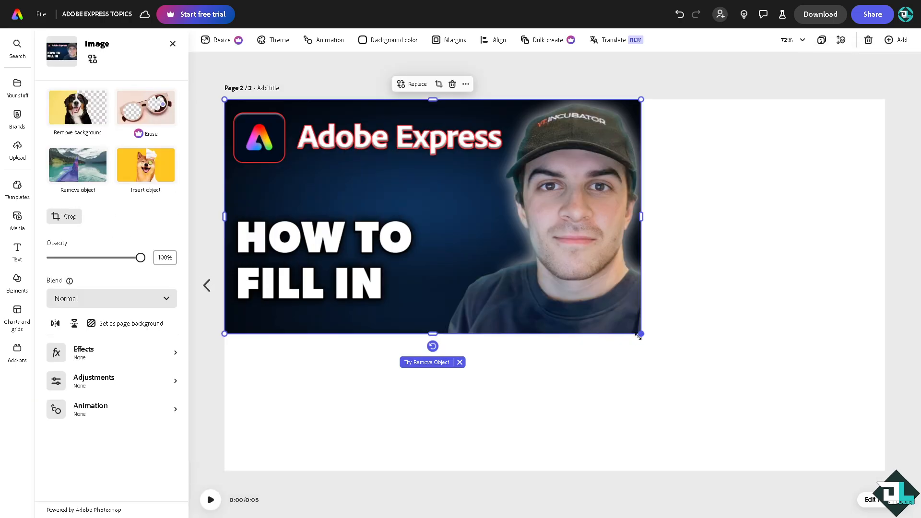
pyautogui.moveTo(638, 336); pyautogui.dragTo(500, 255)
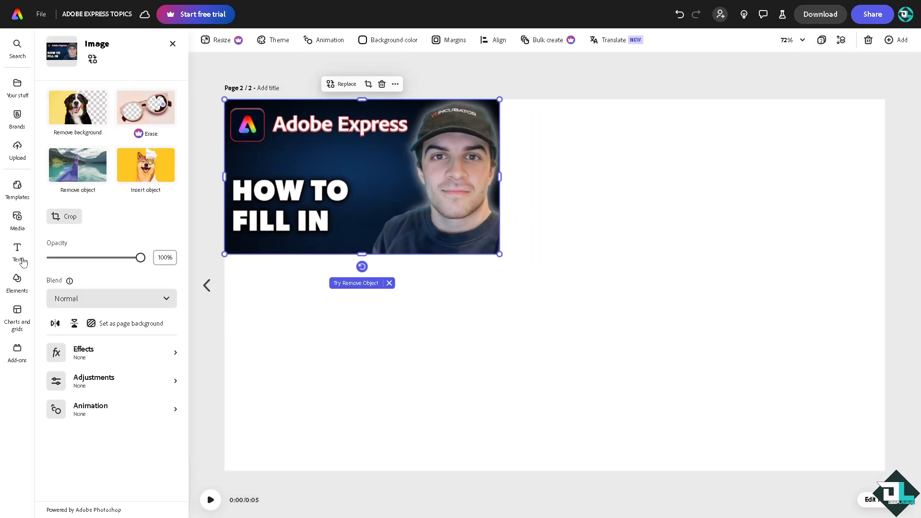
# Step: Add the rounded rectangular speech bubble shape to page 2, enlarge it and place it partly over the thumbnail image
pyautogui.click(17, 279)
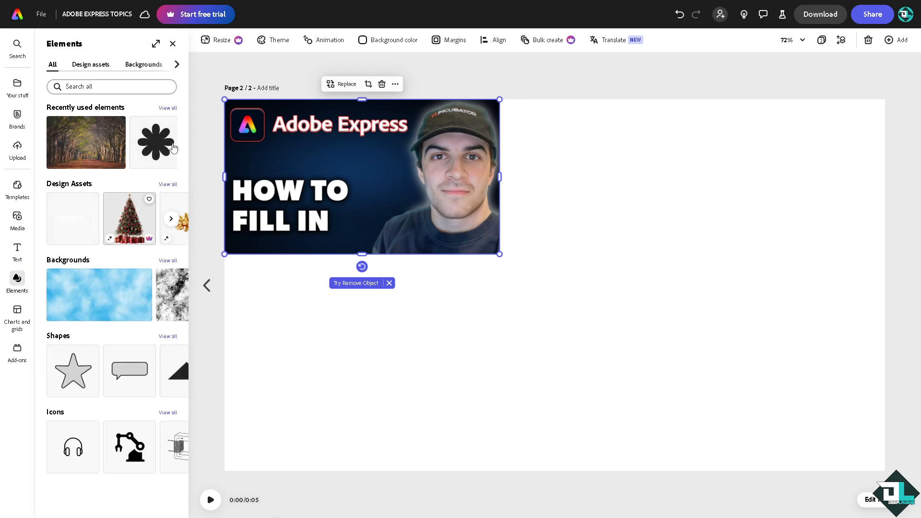
pyautogui.click(168, 337)
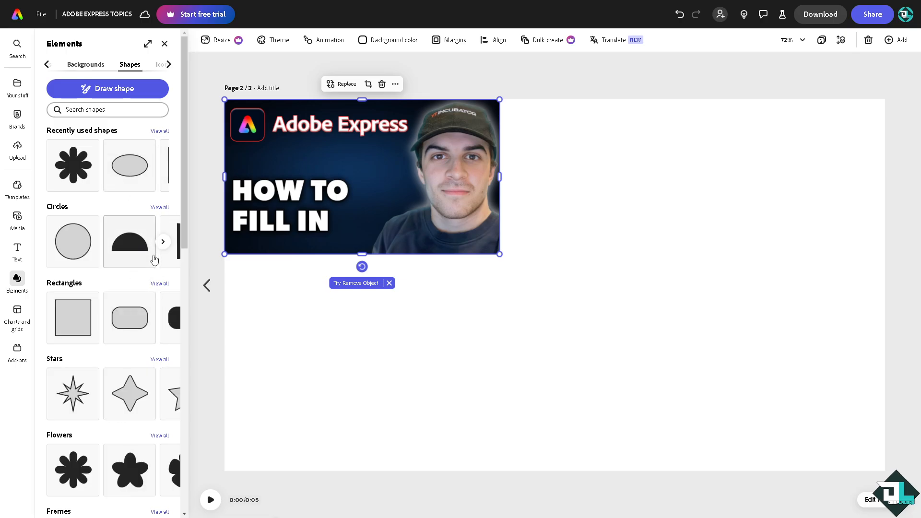
pyautogui.scroll(-7, 154, 259)
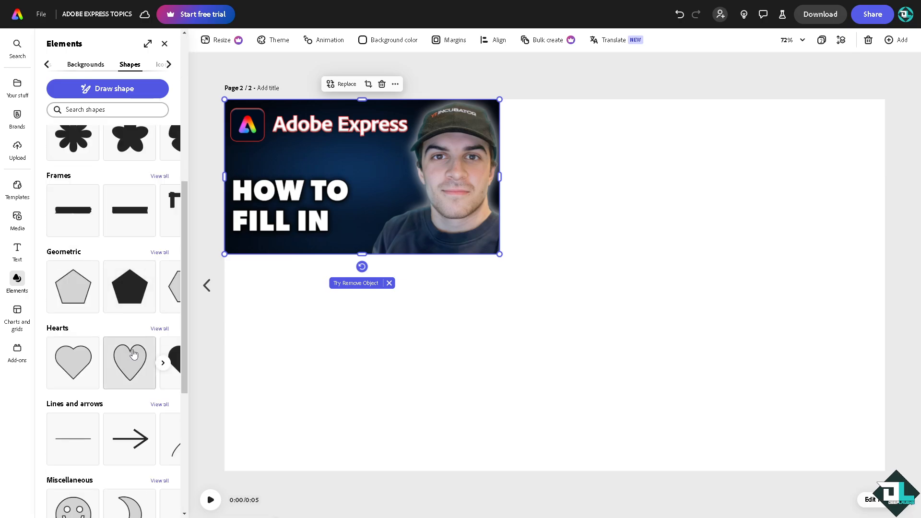
pyautogui.scroll(-6, 134, 354)
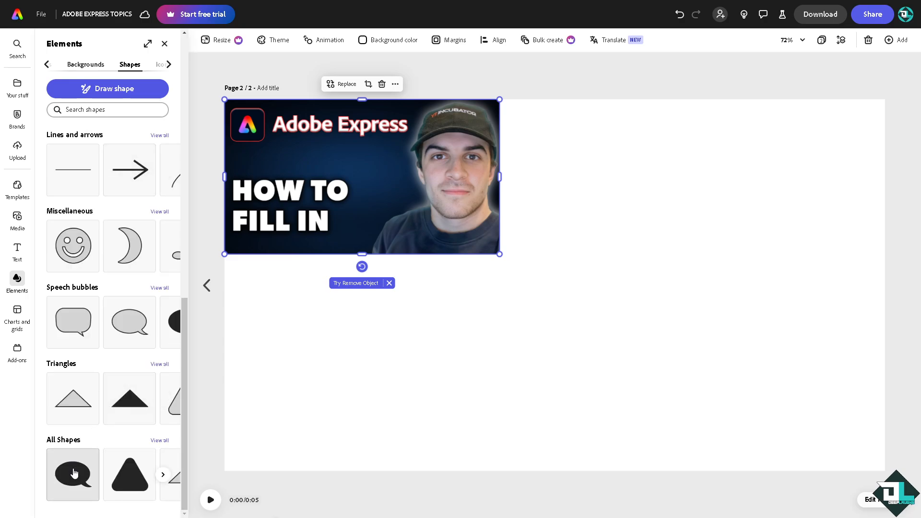
pyautogui.moveTo(74, 318); pyautogui.dragTo(545, 242)
pyautogui.moveTo(688, 255); pyautogui.dragTo(812, 354)
pyautogui.moveTo(528, 223); pyautogui.dragTo(349, 285)
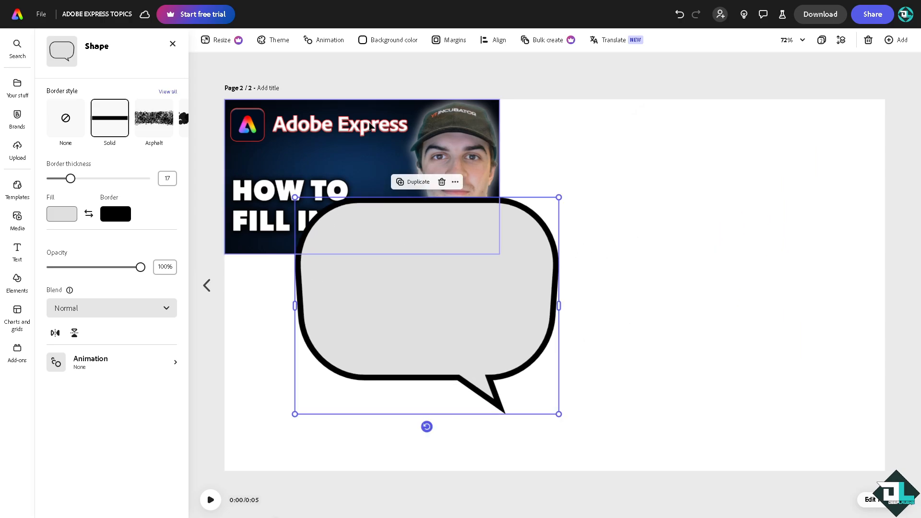
# Step: Separate the two objects, with the speech bubble in the page's upper left and the thumbnail image in the upper right
pyautogui.moveTo(366, 128); pyautogui.dragTo(749, 202)
pyautogui.moveTo(473, 224); pyautogui.dragTo(381, 113)
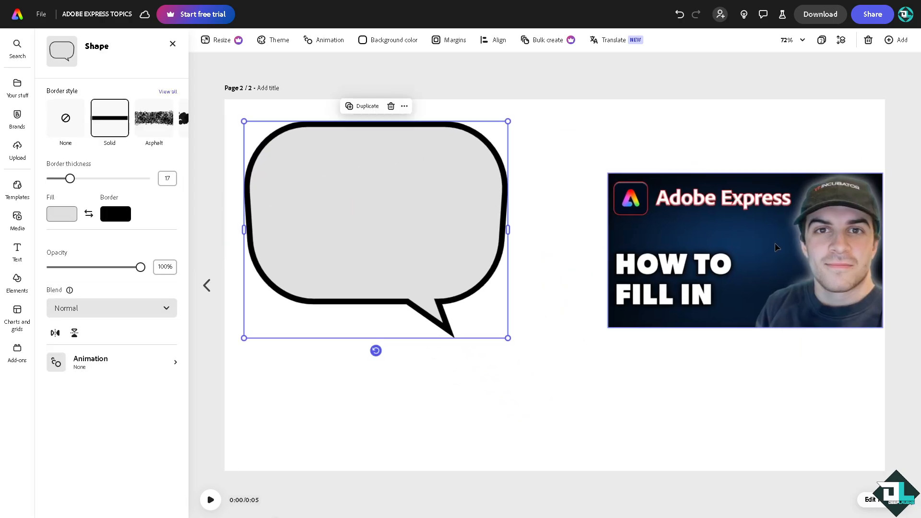
pyautogui.moveTo(775, 243); pyautogui.dragTo(687, 258)
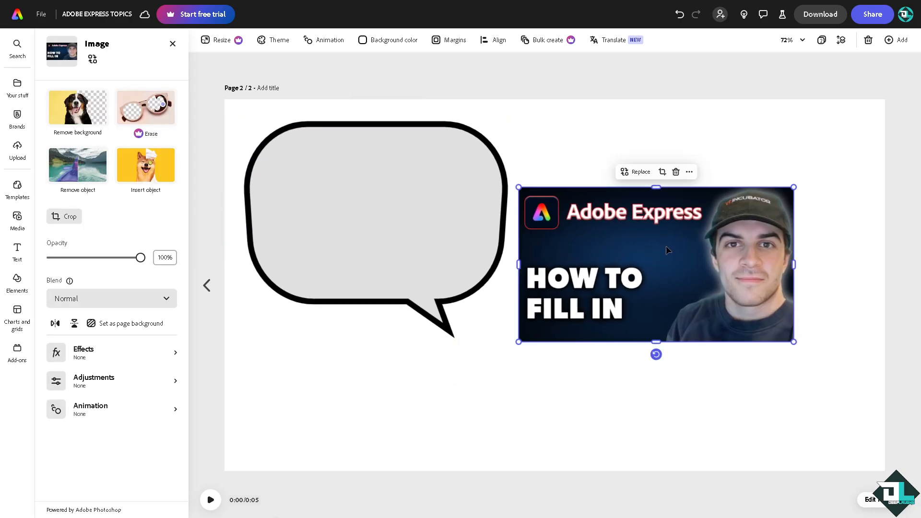
pyautogui.press('Delete')
pyautogui.hotkey('ctrl', 'z')
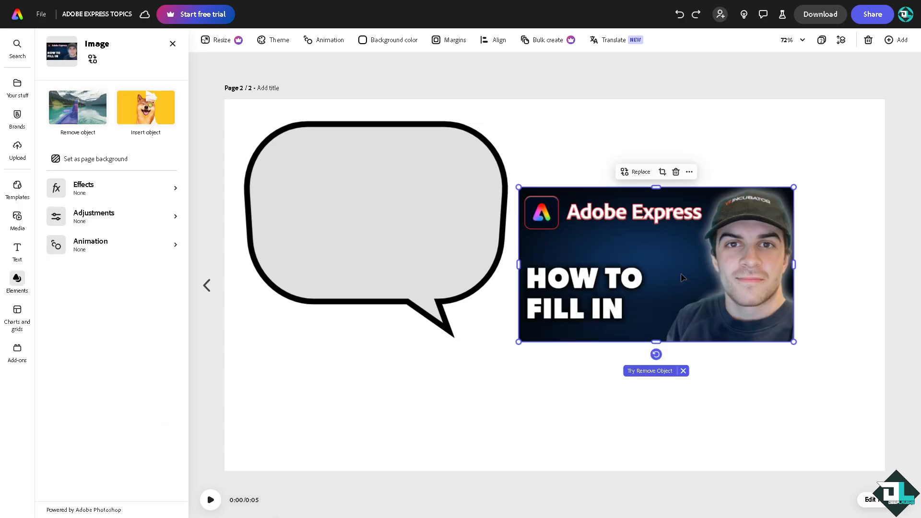
pyautogui.moveTo(681, 273); pyautogui.dragTo(676, 190)
pyautogui.click(689, 273)
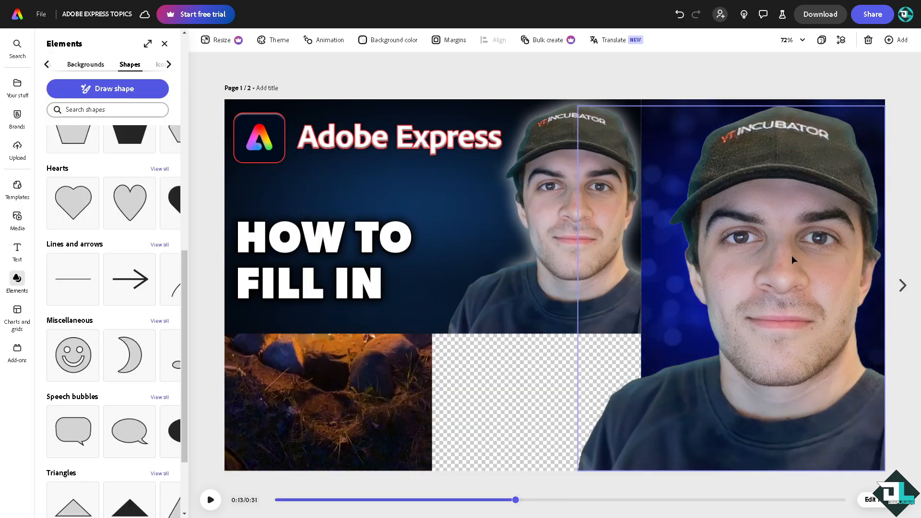
# Step: Copy the cut-out portrait from page 1 onto page 2 and shift it toward the page centre
pyautogui.click(789, 252)
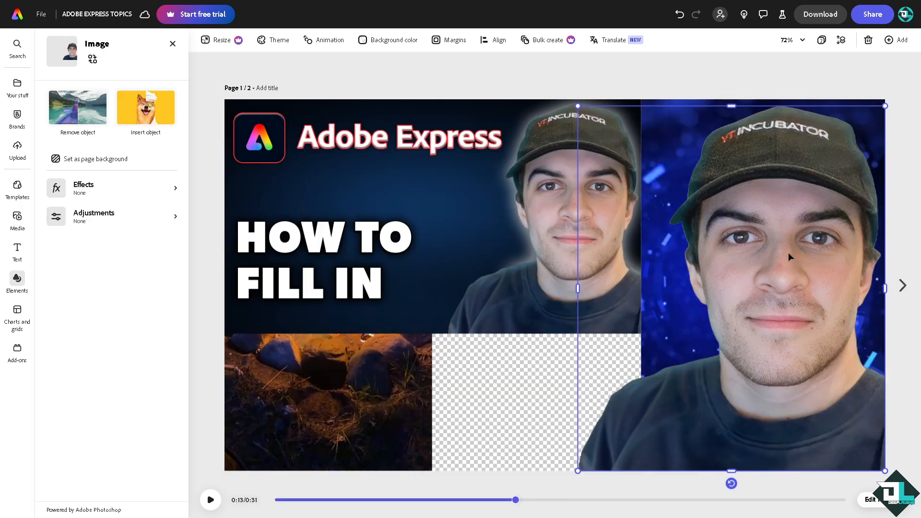
pyautogui.click(902, 285)
pyautogui.hotkey('ctrl', 'v')
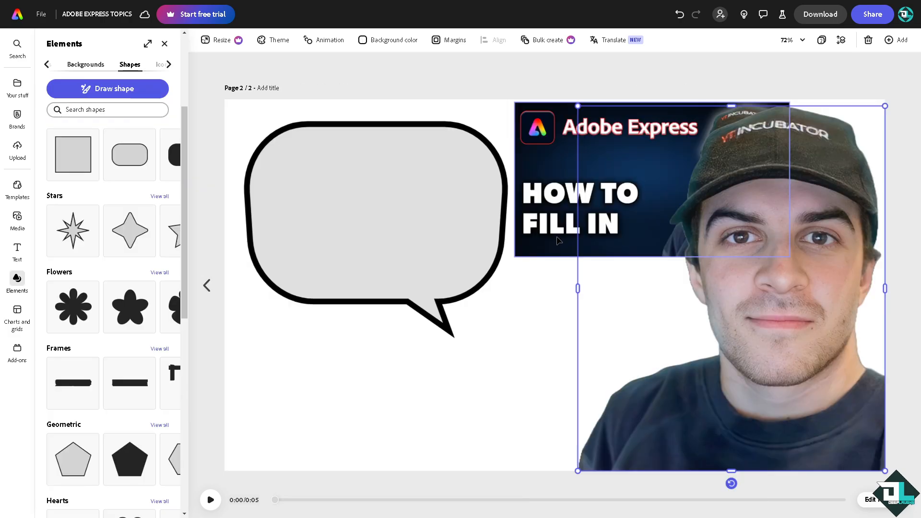
pyautogui.moveTo(756, 207); pyautogui.dragTo(629, 214)
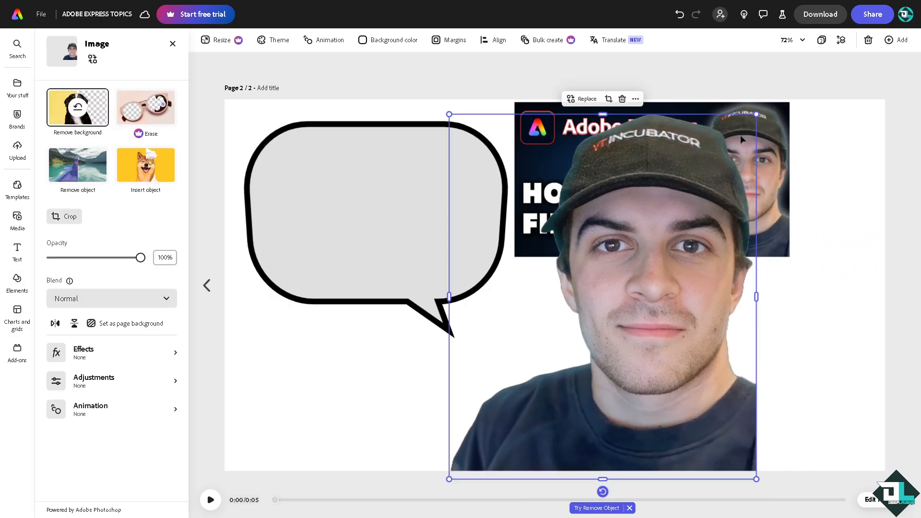
# Step: Shrink the thumbnail image further and place it in the lower left corner of page 2
pyautogui.click(775, 122)
pyautogui.moveTo(789, 256); pyautogui.dragTo(663, 187)
pyautogui.moveTo(545, 158); pyautogui.dragTo(308, 368)
pyautogui.moveTo(413, 355); pyautogui.dragTo(488, 313)
pyautogui.moveTo(393, 359); pyautogui.dragTo(360, 374)
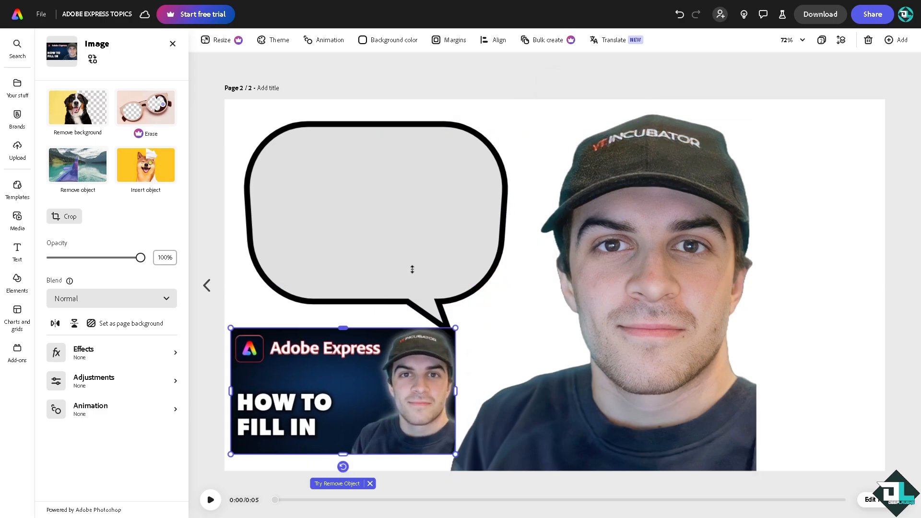
# Step: Shrink the speech bubble slightly, place the portrait at the page's right edge and set the bubble beside its head
pyautogui.click(412, 268)
pyautogui.moveTo(509, 340); pyautogui.dragTo(494, 317)
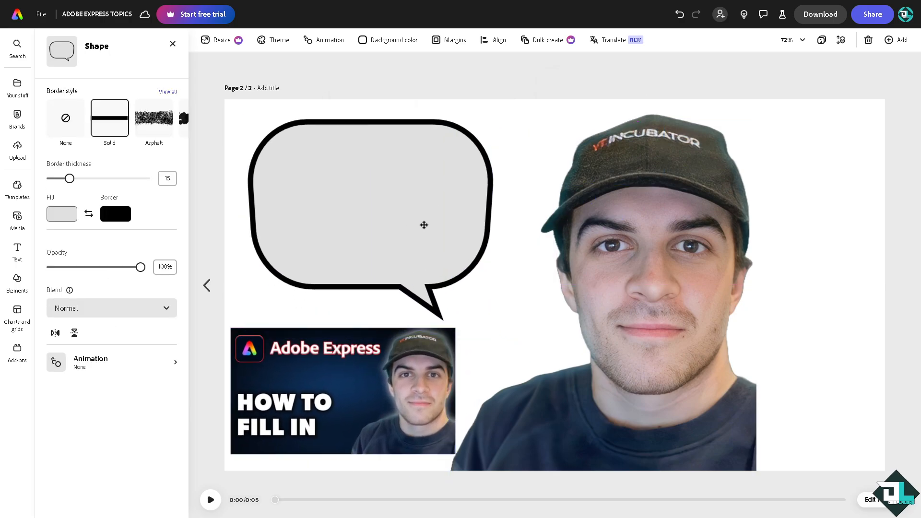
pyautogui.moveTo(424, 224); pyautogui.dragTo(460, 215)
pyautogui.moveTo(605, 252); pyautogui.dragTo(787, 239)
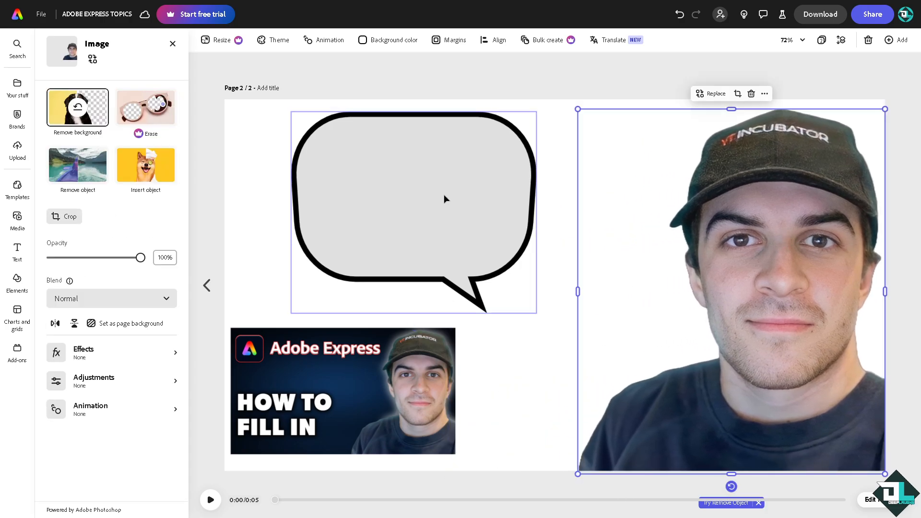
pyautogui.moveTo(444, 197); pyautogui.dragTo(555, 197)
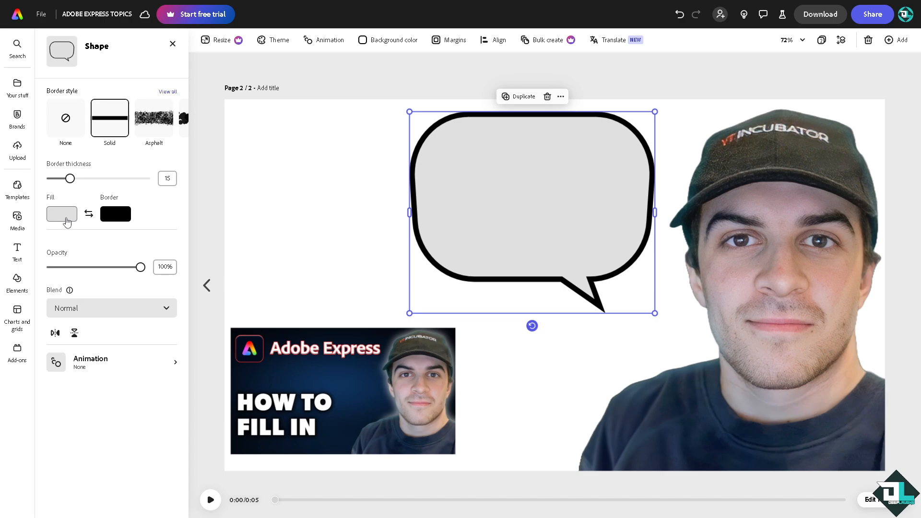
# Step: Fill the speech bubble with light blue #69D4F5 and set its border thickness to 2
pyautogui.click(62, 214)
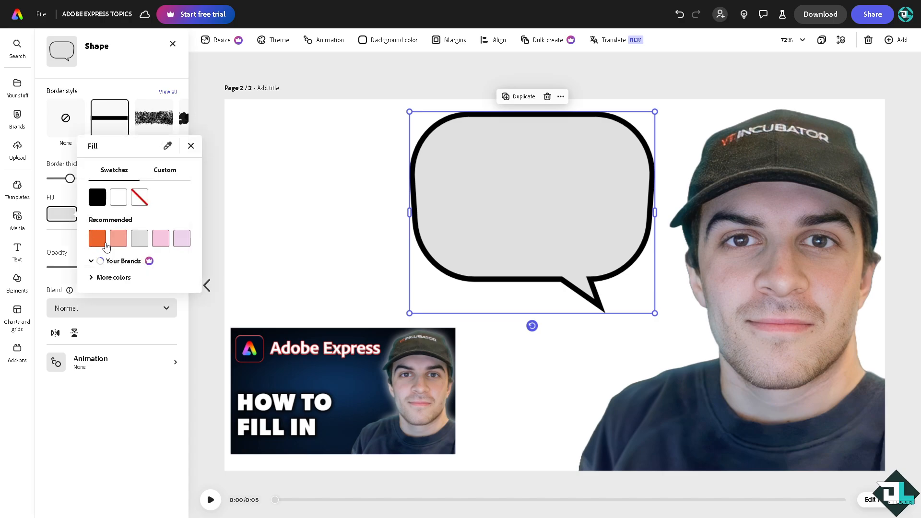
pyautogui.click(113, 278)
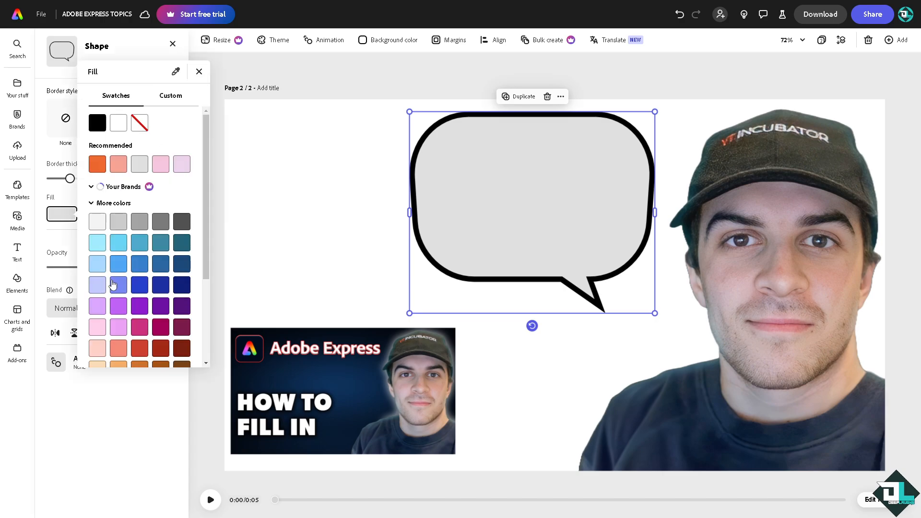
pyautogui.click(119, 246)
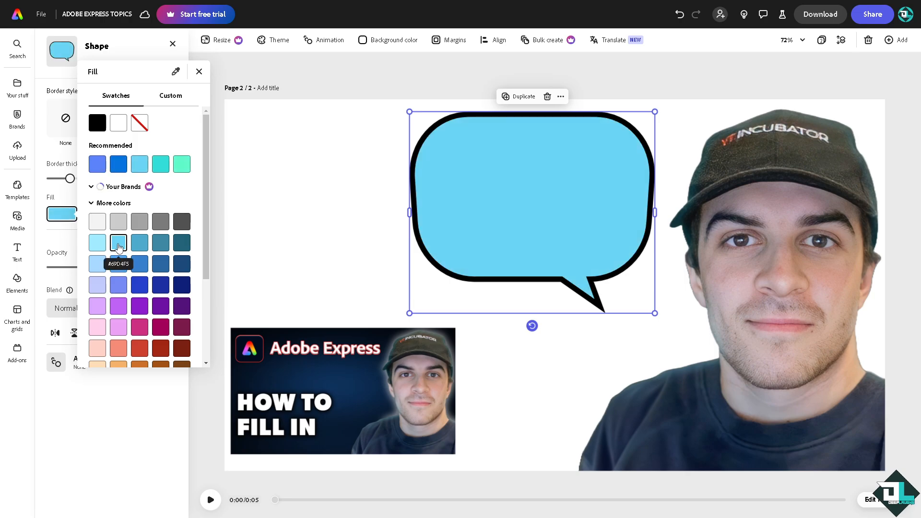
pyautogui.click(289, 187)
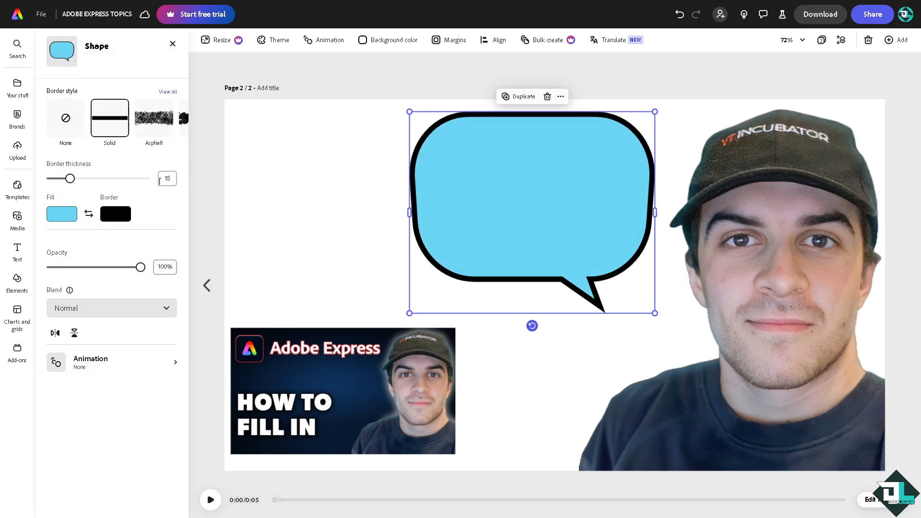
pyautogui.moveTo(70, 180); pyautogui.dragTo(53, 179)
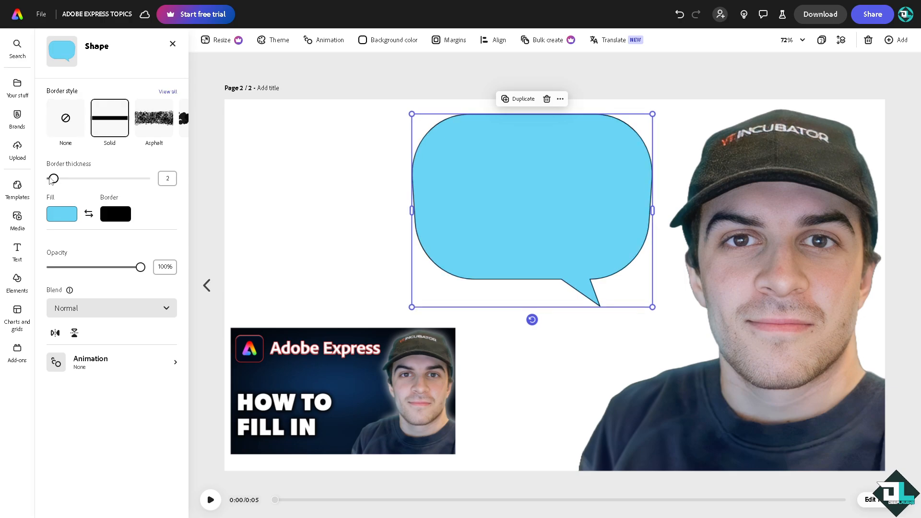
pyautogui.click(339, 203)
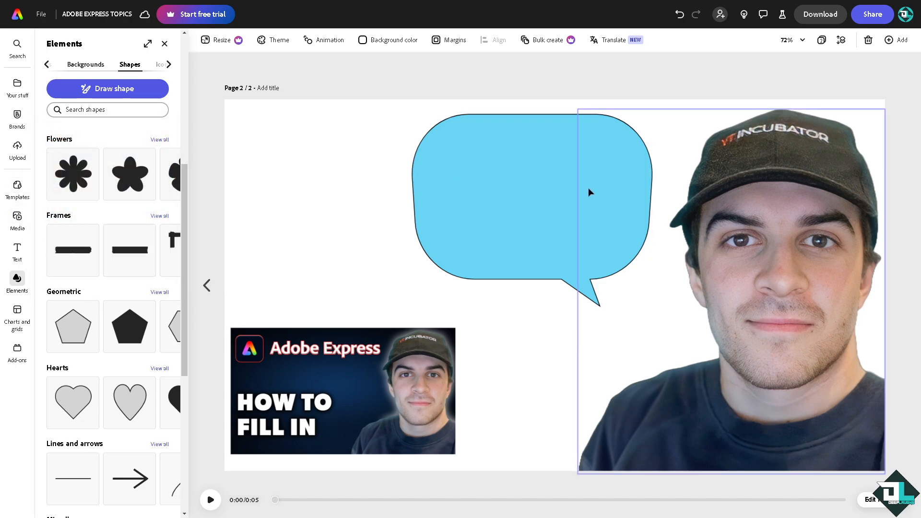
# Step: Add the text "How to Fill in Adobe Express", shrink it to size 50 and move it onto the speech bubble
pyautogui.click(17, 251)
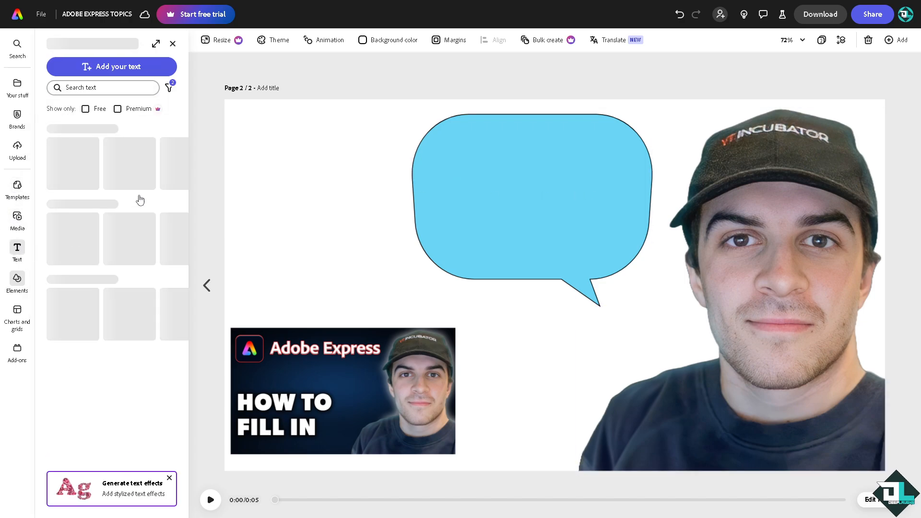
pyautogui.click(97, 67)
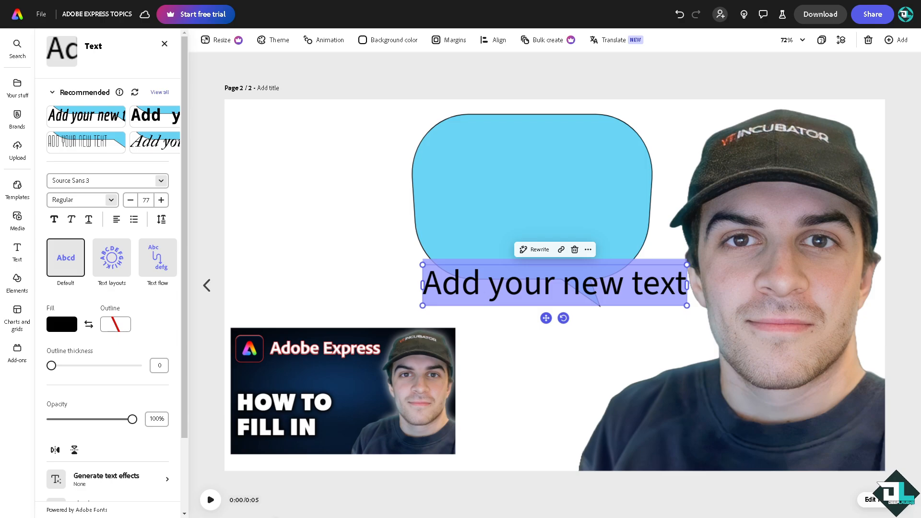
pyautogui.tripleClick(488, 278)
pyautogui.write('How to Fill in Adobe Express')
pyautogui.moveTo(834, 305); pyautogui.dragTo(693, 306)
pyautogui.moveTo(549, 304); pyautogui.dragTo(561, 181)
# Step: Break the bubble text into two lines before "Adobe" and remove the leading space on the second line
pyautogui.doubleClick(560, 159)
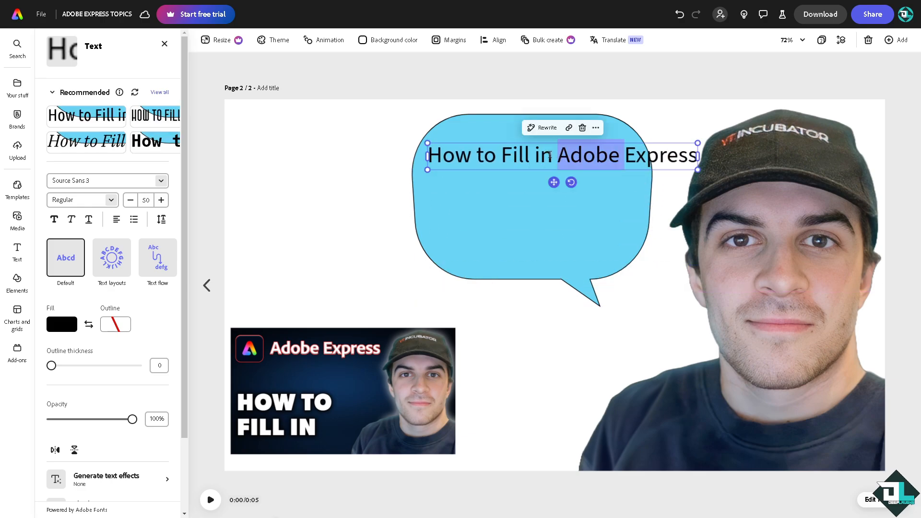
pyautogui.click(559, 160)
pyautogui.press('Return')
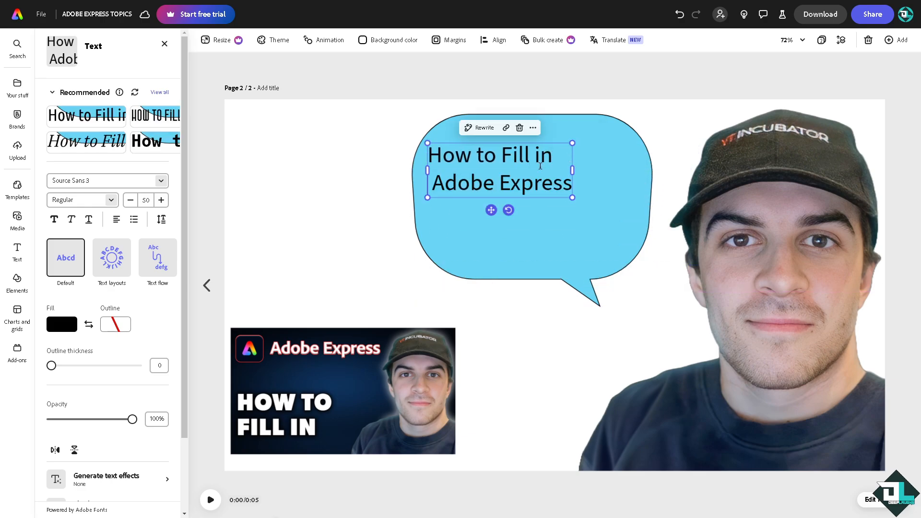
pyautogui.press('Delete')
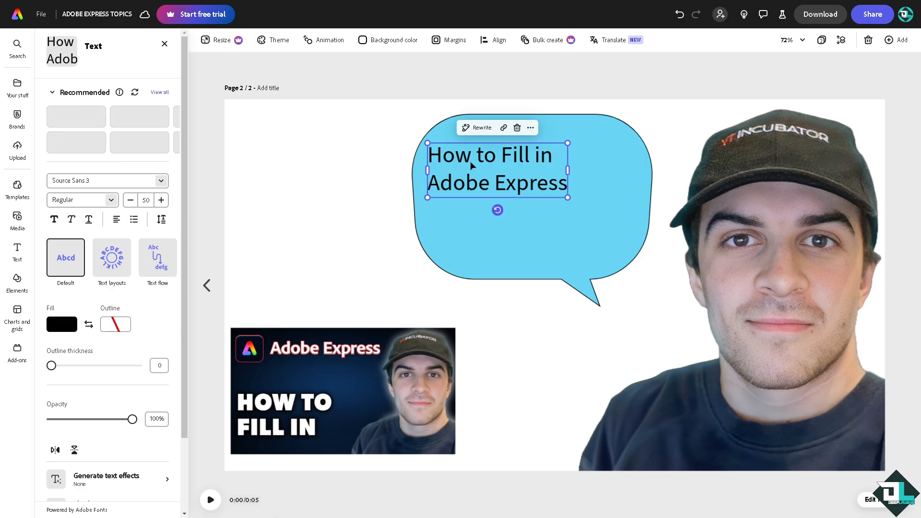
# Step: Enlarge the two-line text to size 71 and position it inside the blue speech bubble
pyautogui.moveTo(475, 161); pyautogui.dragTo(517, 173)
pyautogui.moveTo(611, 214); pyautogui.dragTo(687, 243)
pyautogui.moveTo(590, 232); pyautogui.dragTo(555, 218)
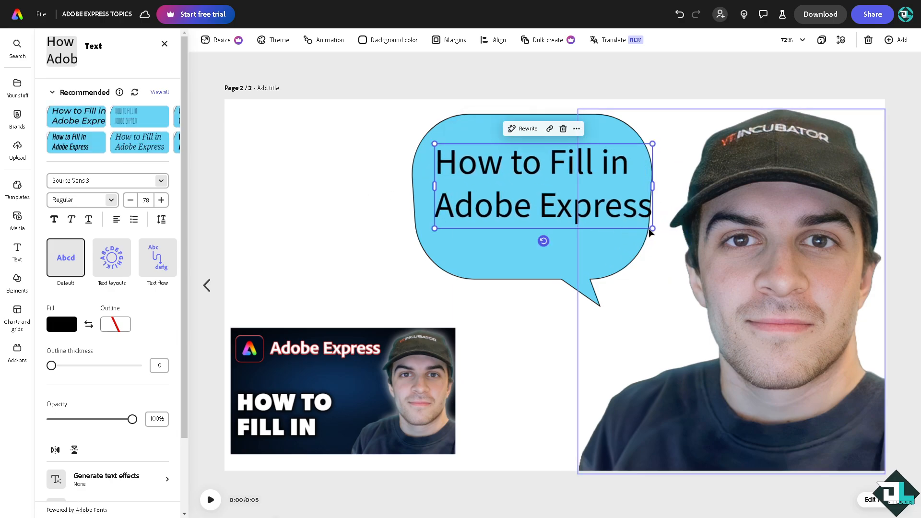
pyautogui.moveTo(651, 226); pyautogui.dragTo(633, 220)
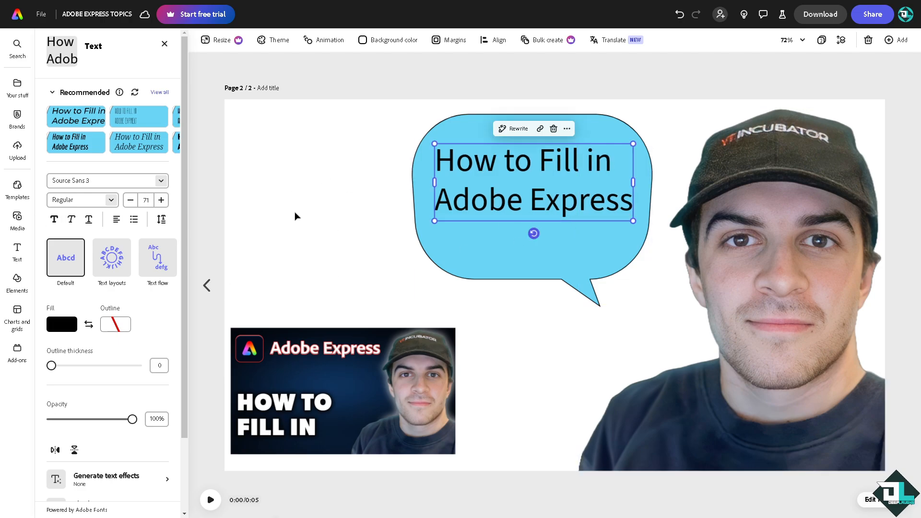
pyautogui.click(295, 177)
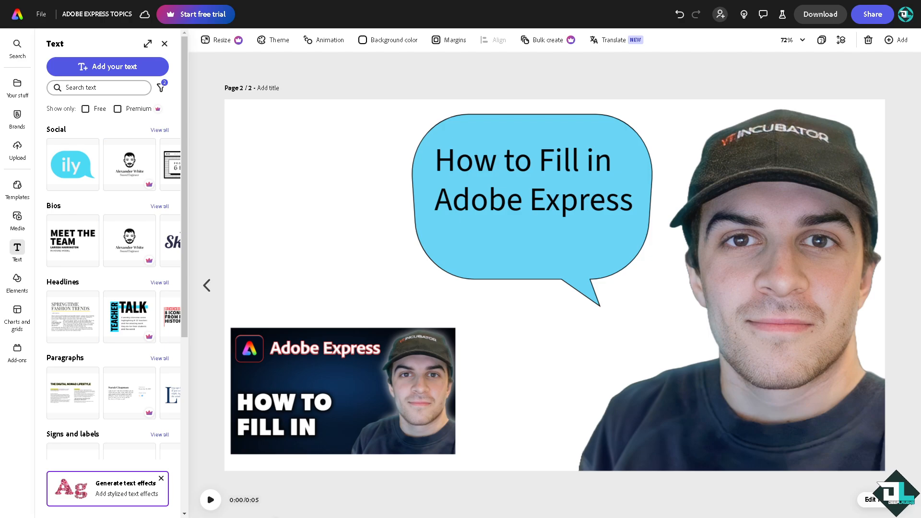